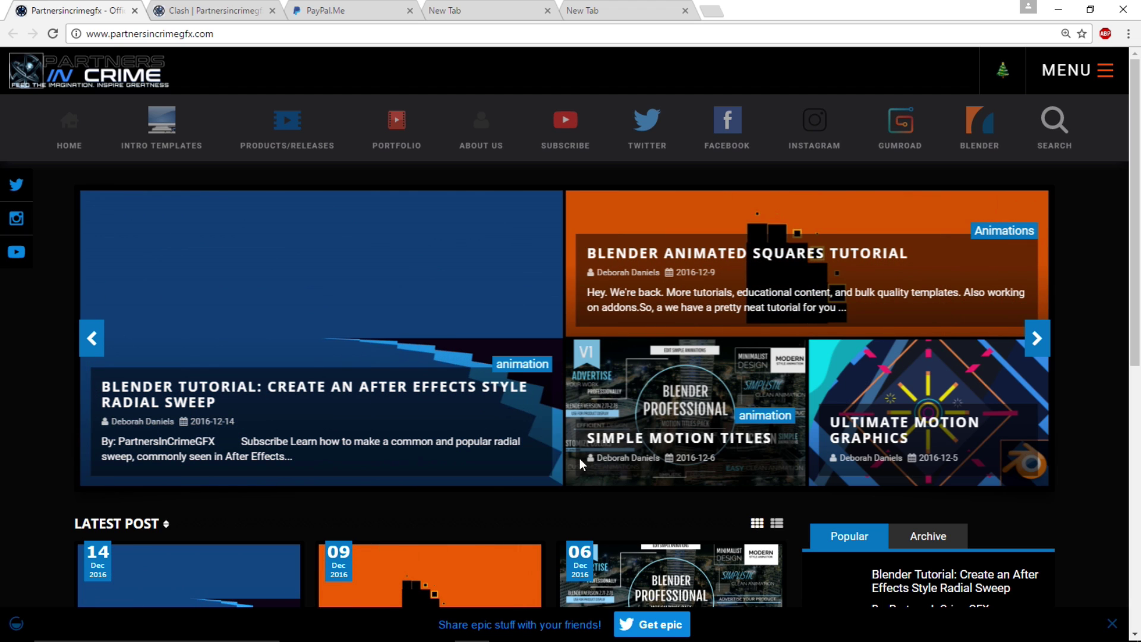
- Extract the Groove template archive onto the desktop with Extract Here and open the extracted folder
{"action": "left_click", "coordinate": [1057, 13]}
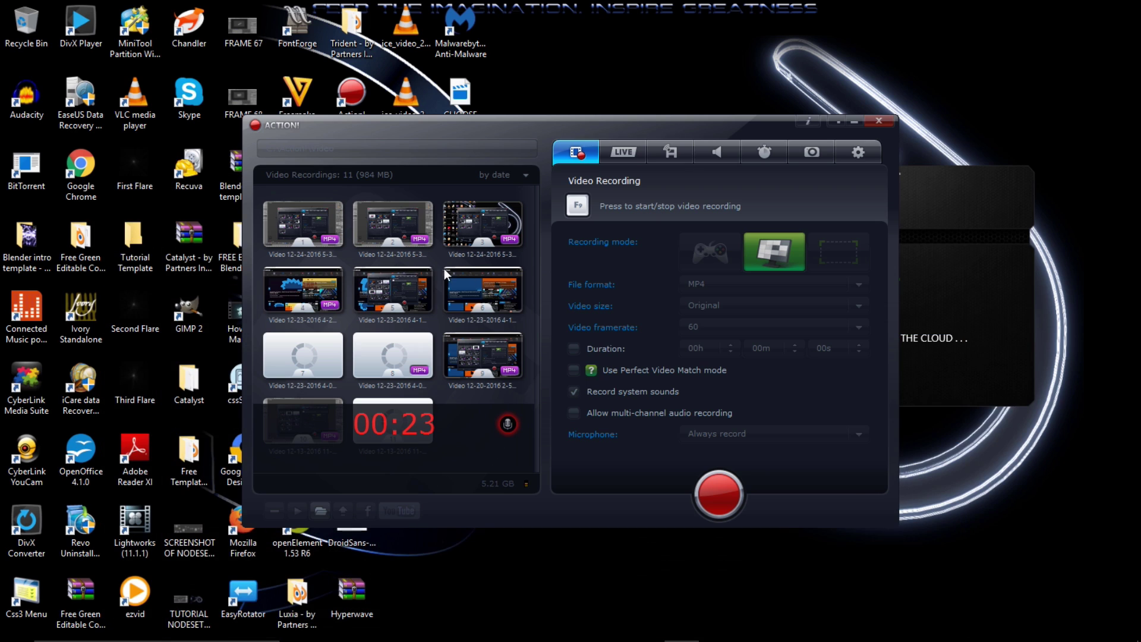
{"action": "left_click", "coordinate": [854, 126]}
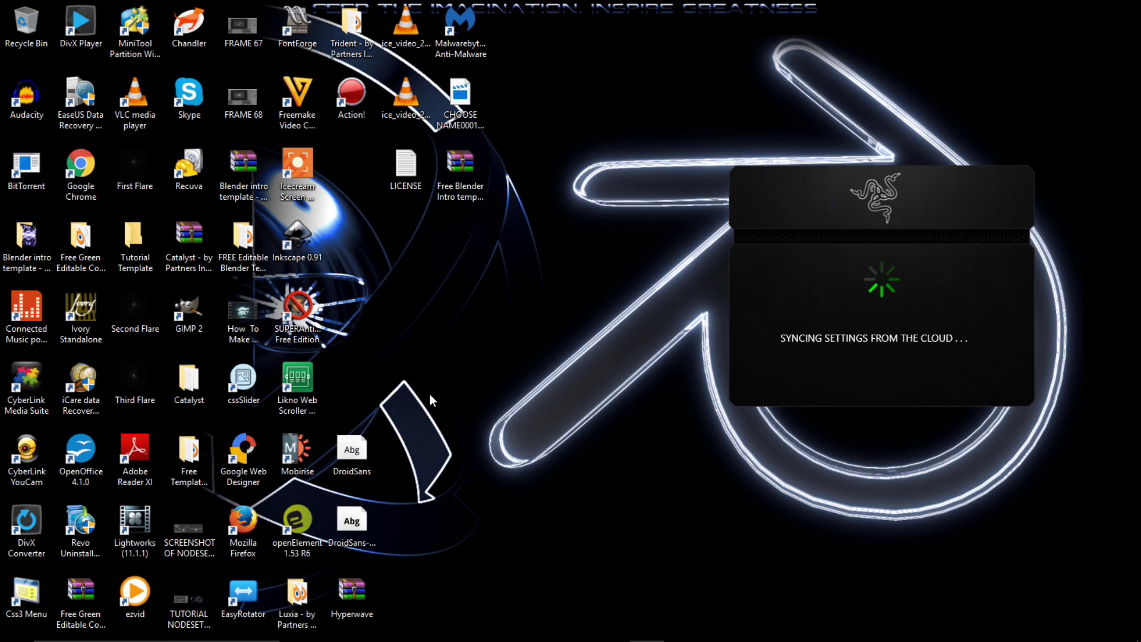
{"action": "left_click", "coordinate": [462, 178]}
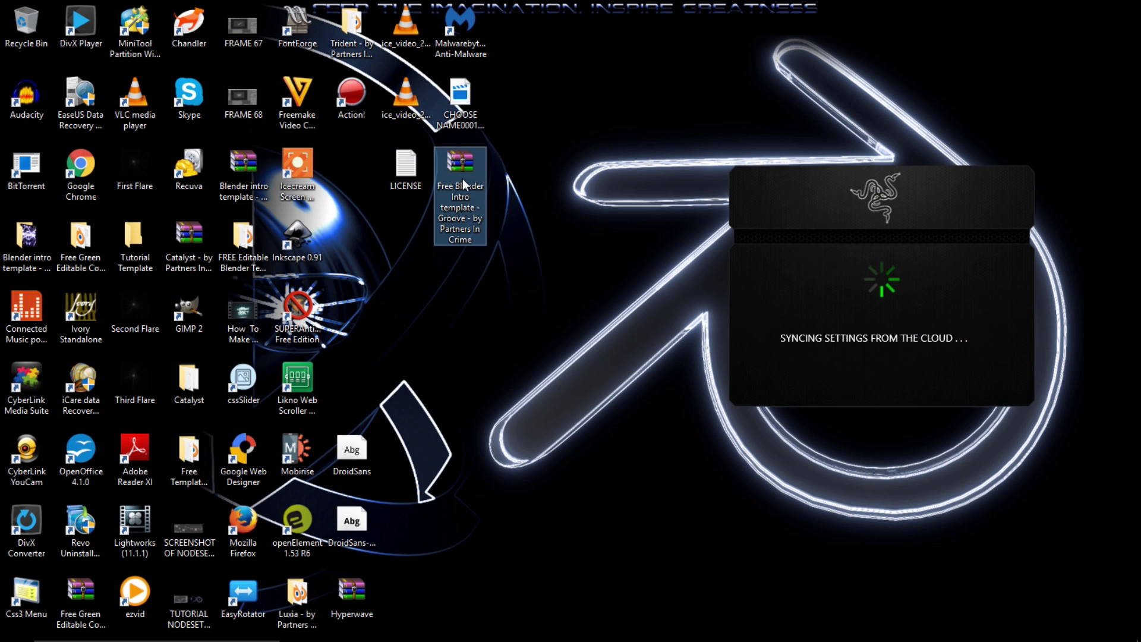
{"action": "right_click", "coordinate": [463, 178]}
{"action": "left_click", "coordinate": [548, 223]}
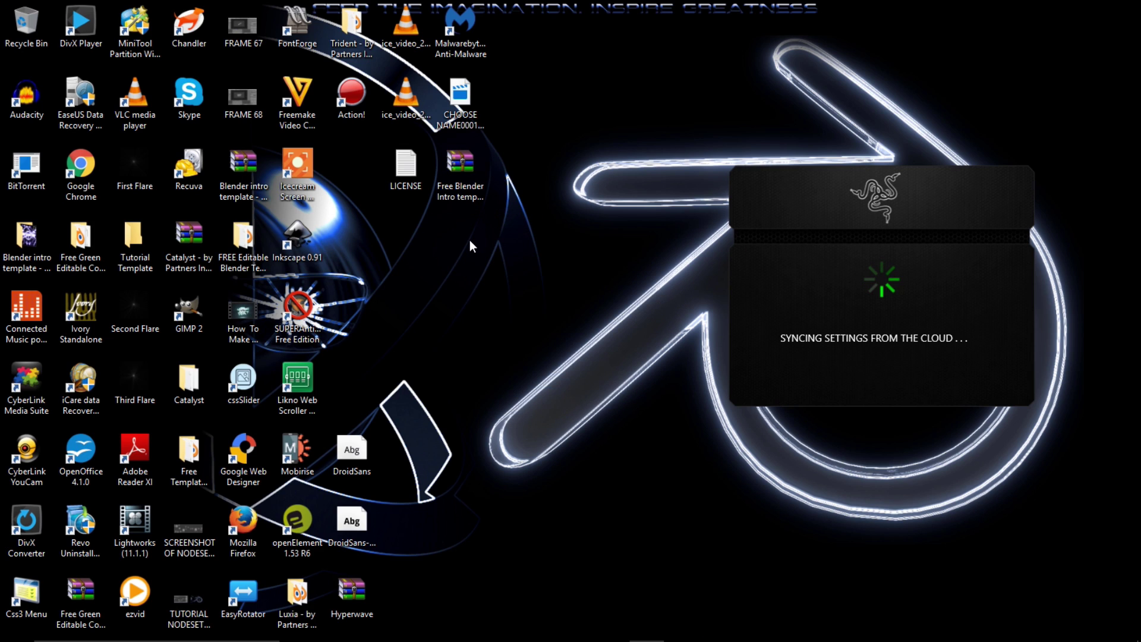
{"action": "double_click", "coordinate": [359, 157]}
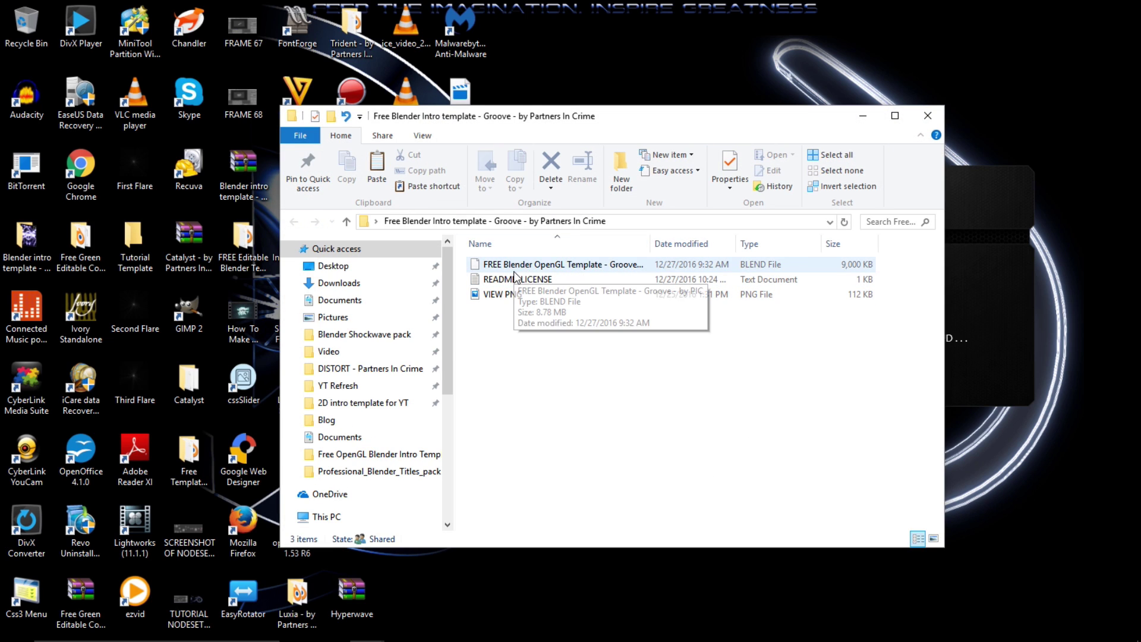
- Open the FREE Blender OpenGL Template - Groove - by PIC .blend file with Blender
{"action": "left_click", "coordinate": [554, 268]}
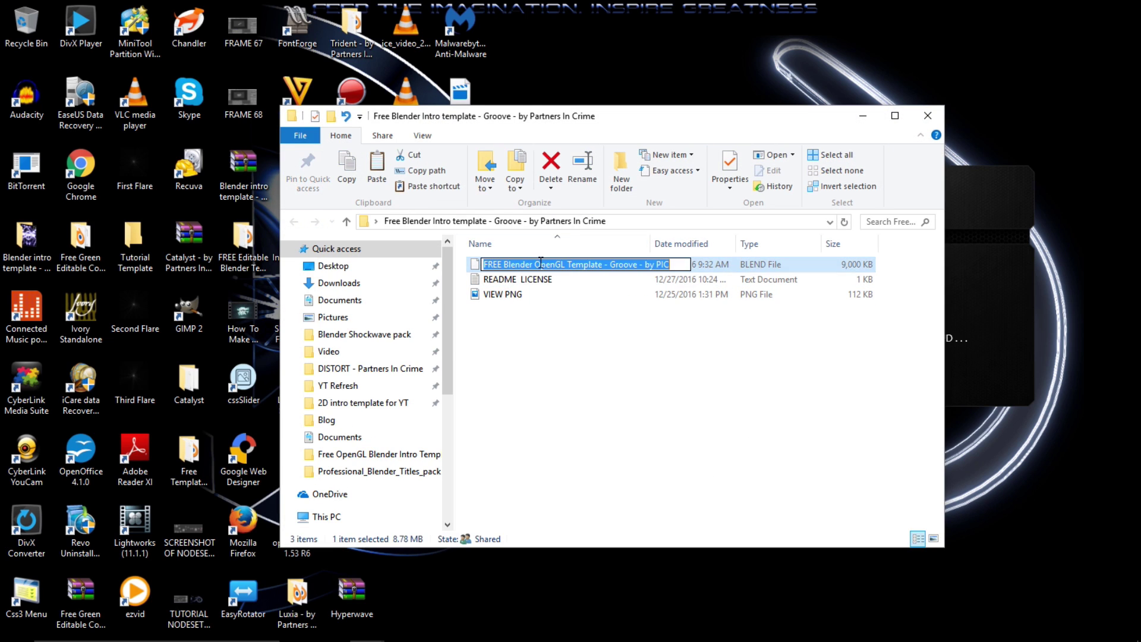
{"action": "double_click", "coordinate": [571, 268]}
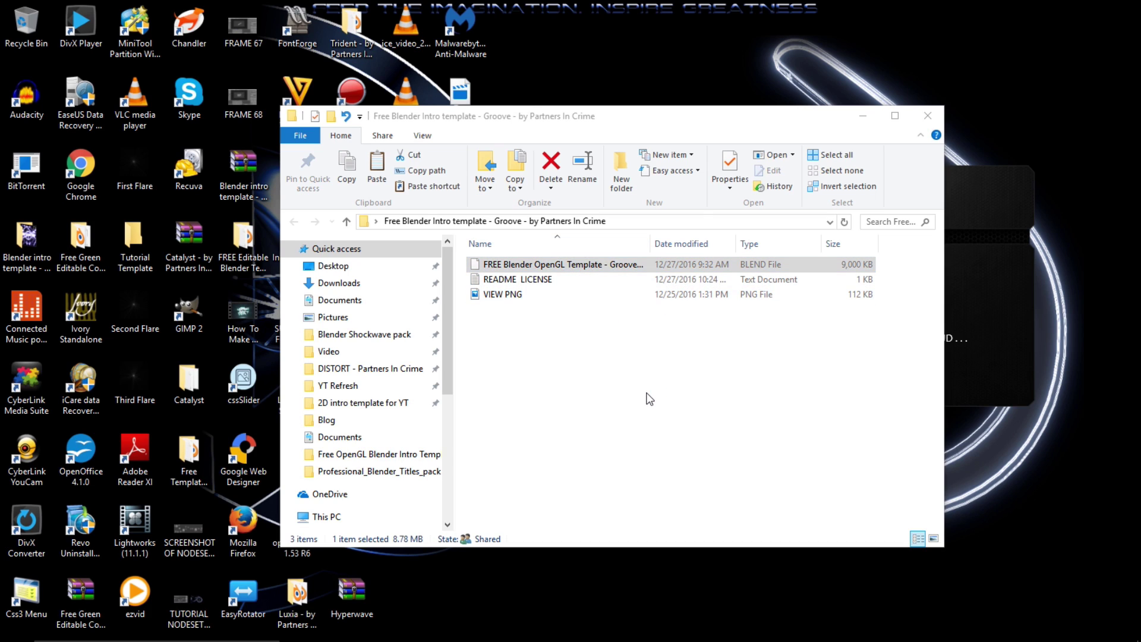
{"action": "left_click", "coordinate": [534, 221]}
{"action": "left_click", "coordinate": [600, 330]}
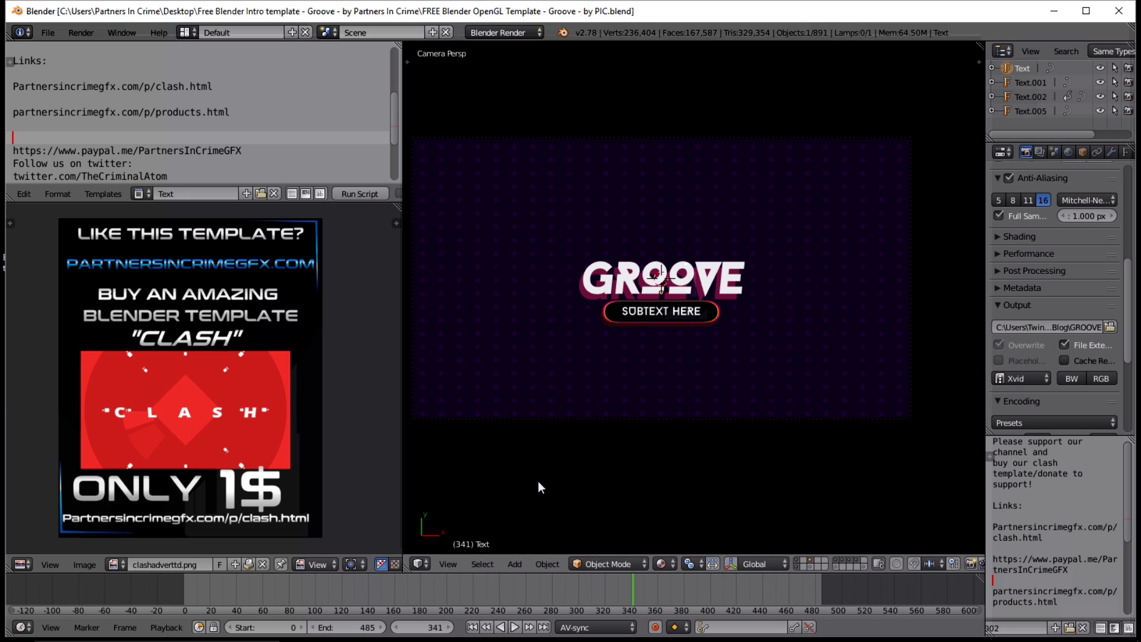
{"action": "left_click", "coordinate": [25, 565]}
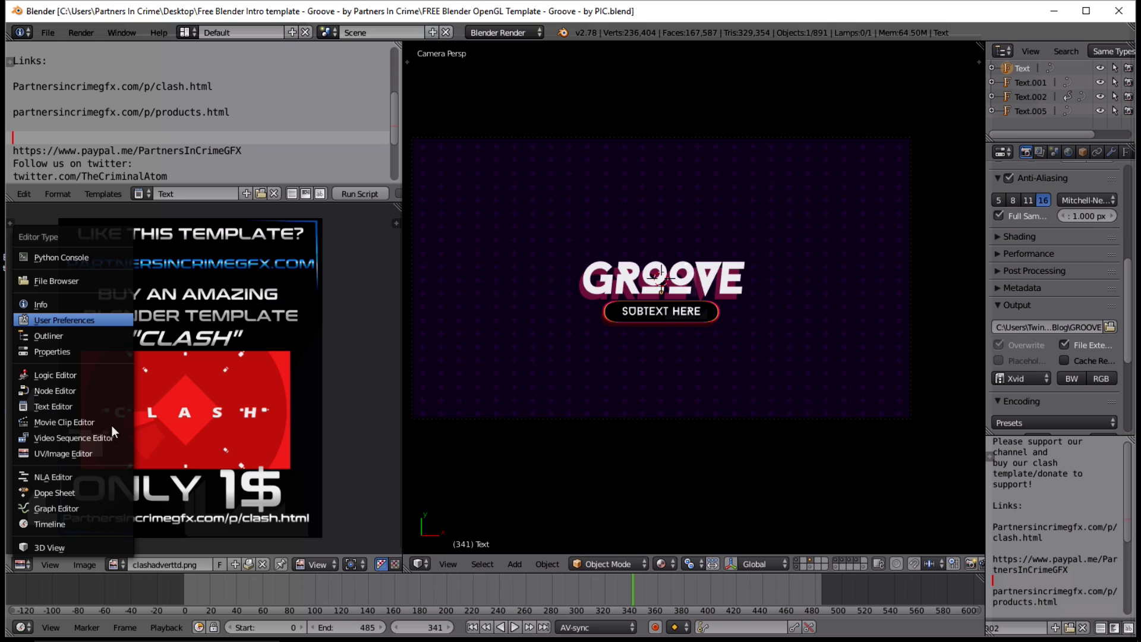
{"action": "left_click", "coordinate": [89, 321]}
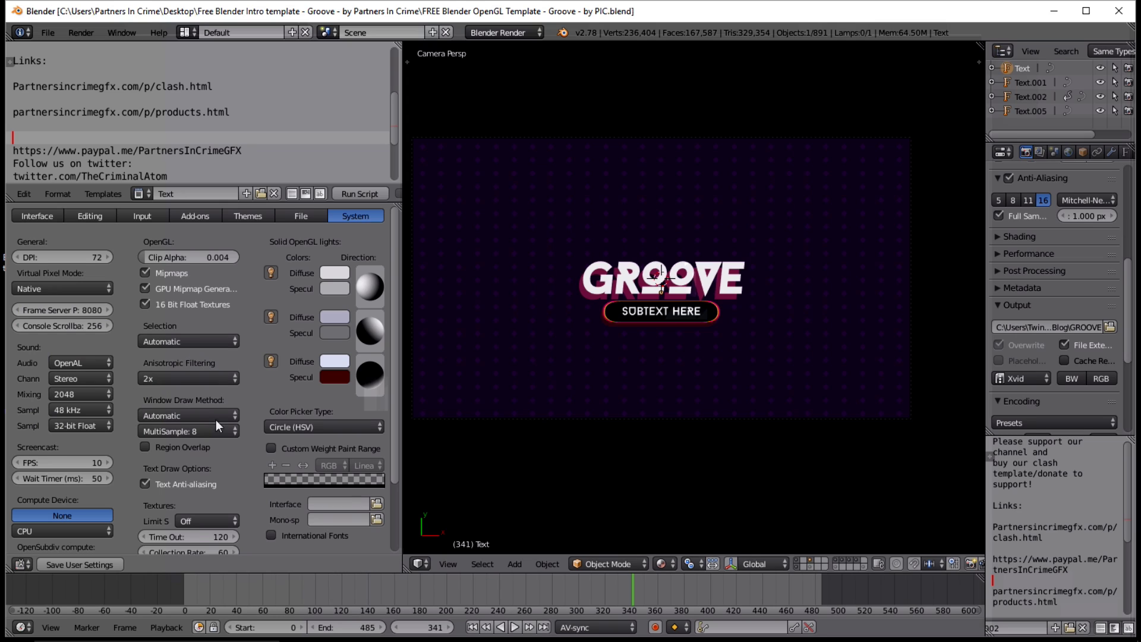
{"action": "scroll", "coordinate": [204, 422], "scroll_direction": "down", "scroll_amount": 1}
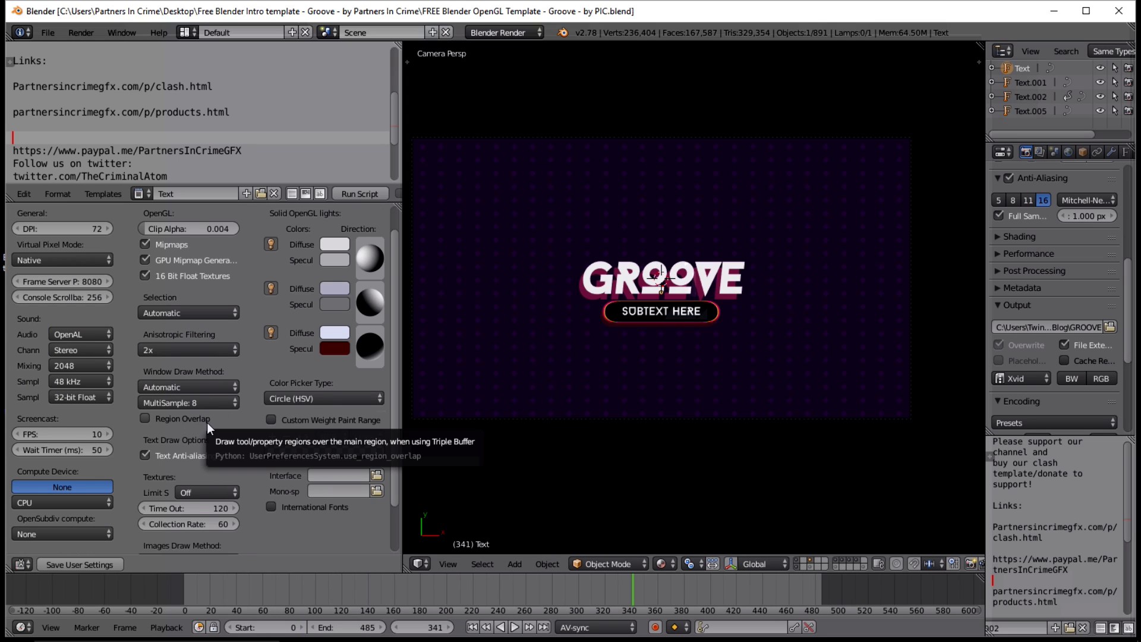
{"action": "left_click", "coordinate": [172, 405]}
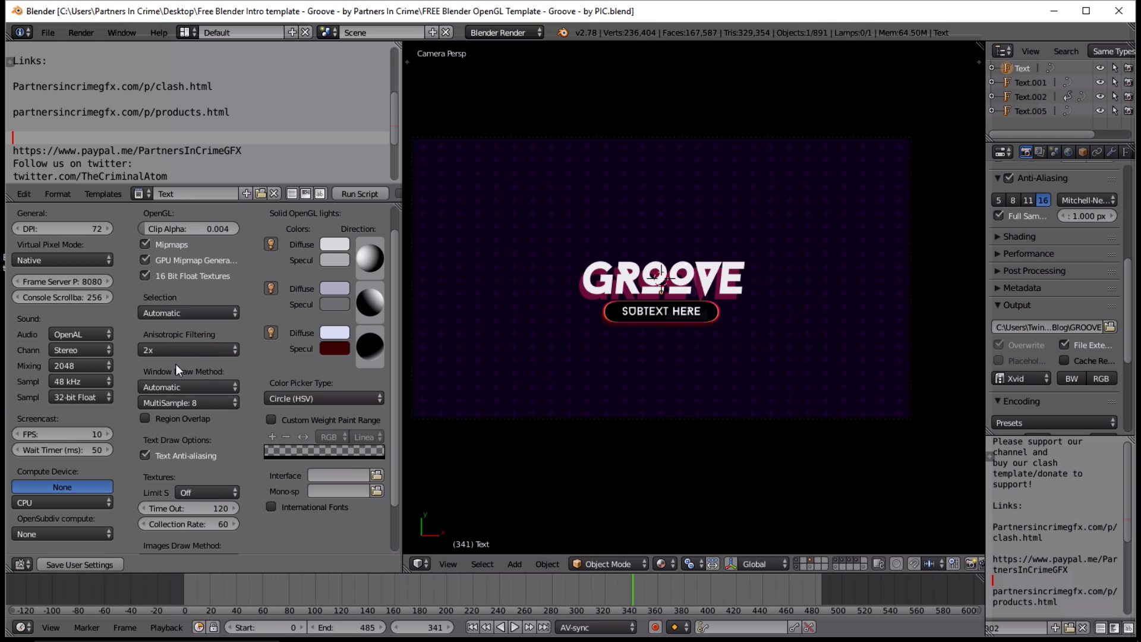
{"action": "left_click", "coordinate": [19, 564]}
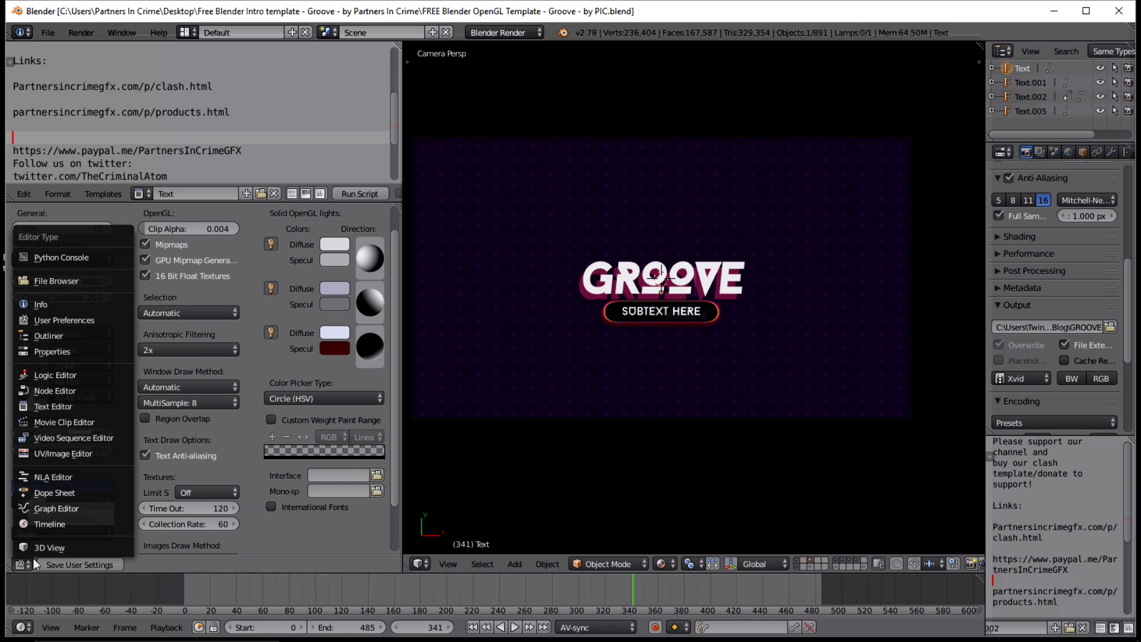
- Replace the GROOVE main title text with 'Your Text'
{"action": "left_click", "coordinate": [106, 450]}
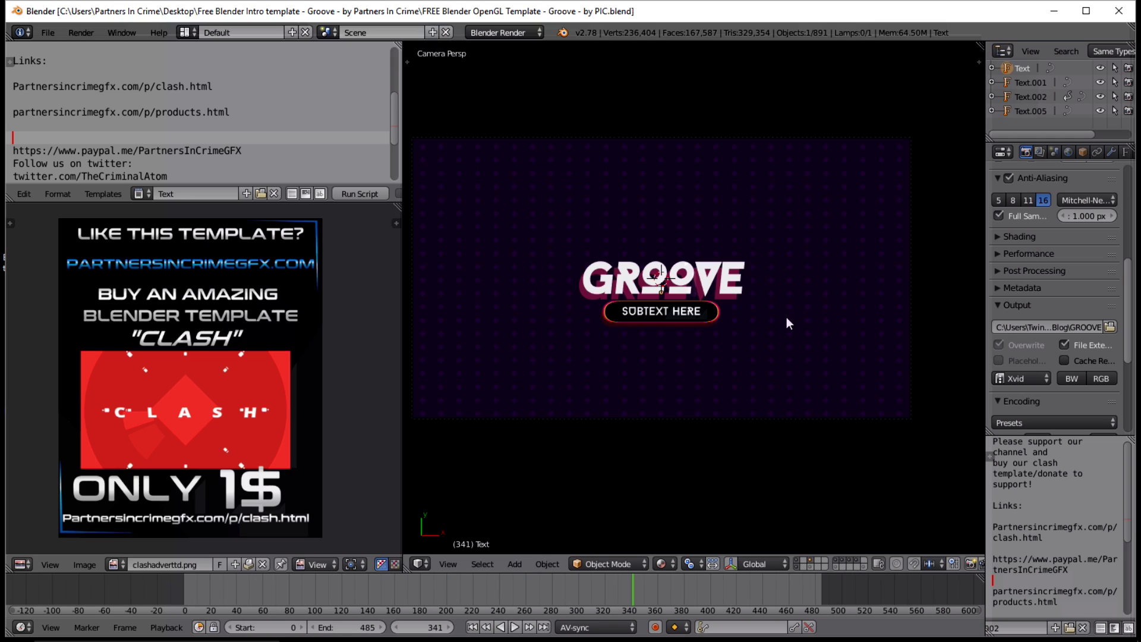
{"action": "left_click", "coordinate": [1023, 71]}
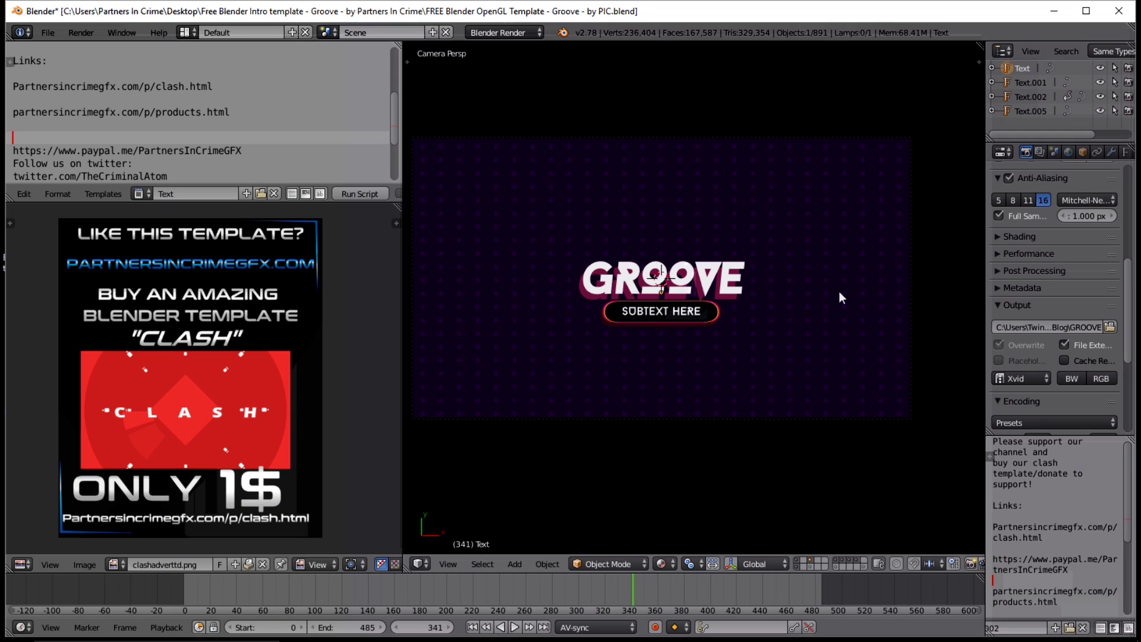
{"action": "key", "text": "Tab"}
{"action": "key", "text": "BackSpace"}
{"action": "key", "text": "BackSpace"}
{"action": "key", "text": "BackSpace"}
{"action": "key", "text": "BackSpace"}
{"action": "key", "text": "BackSpace"}
{"action": "key", "text": "BackSpace"}
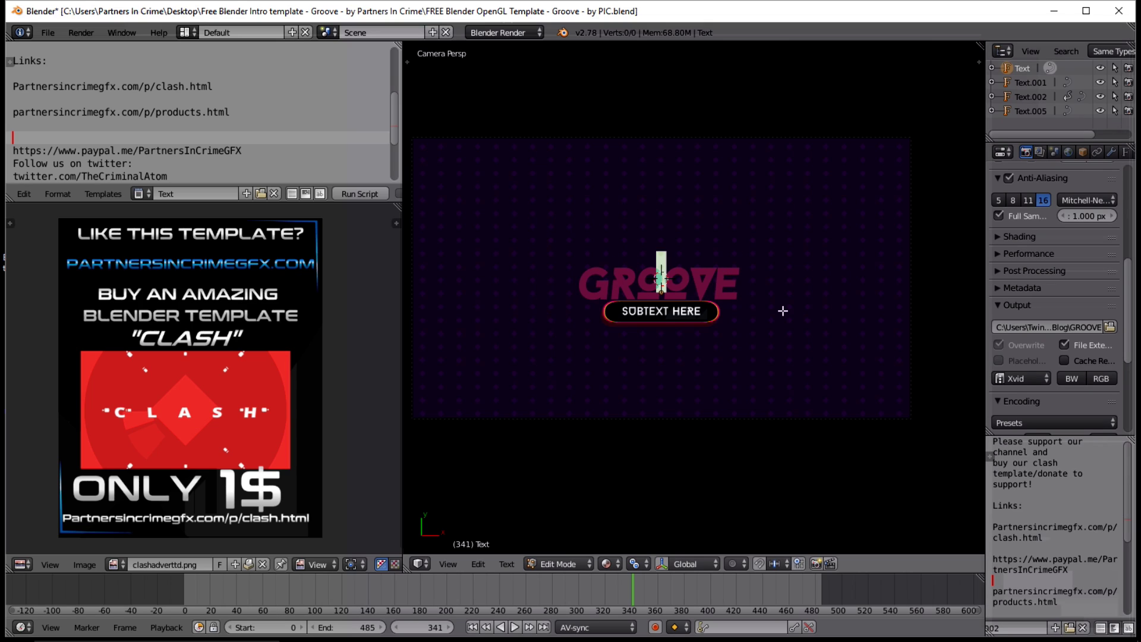
{"action": "type", "text": "Your Text"}
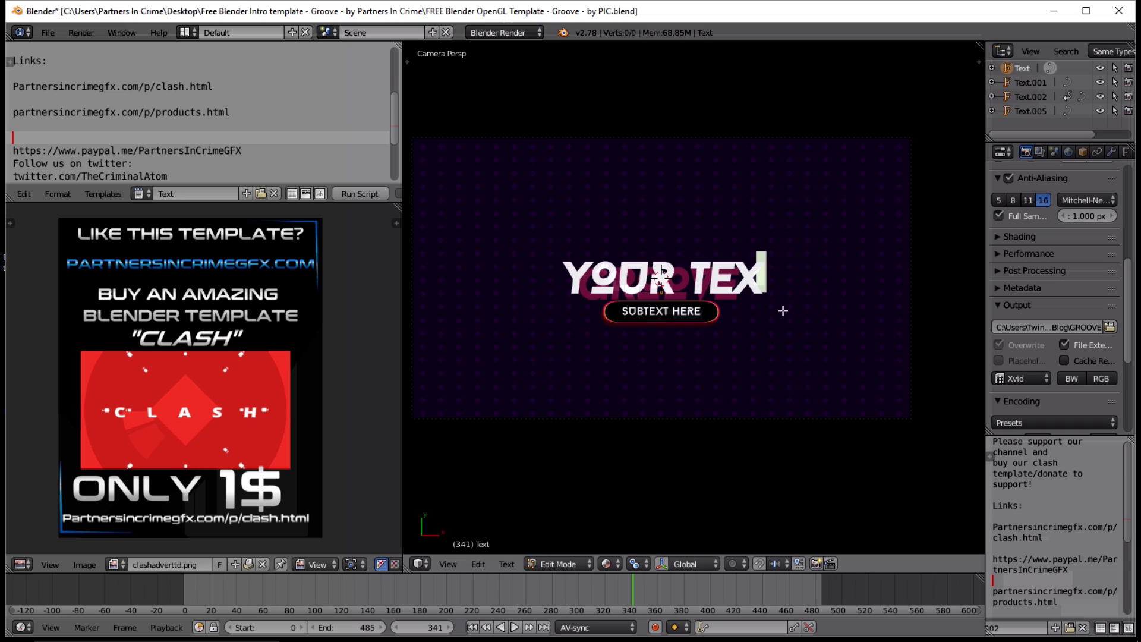
{"action": "key", "text": "Tab"}
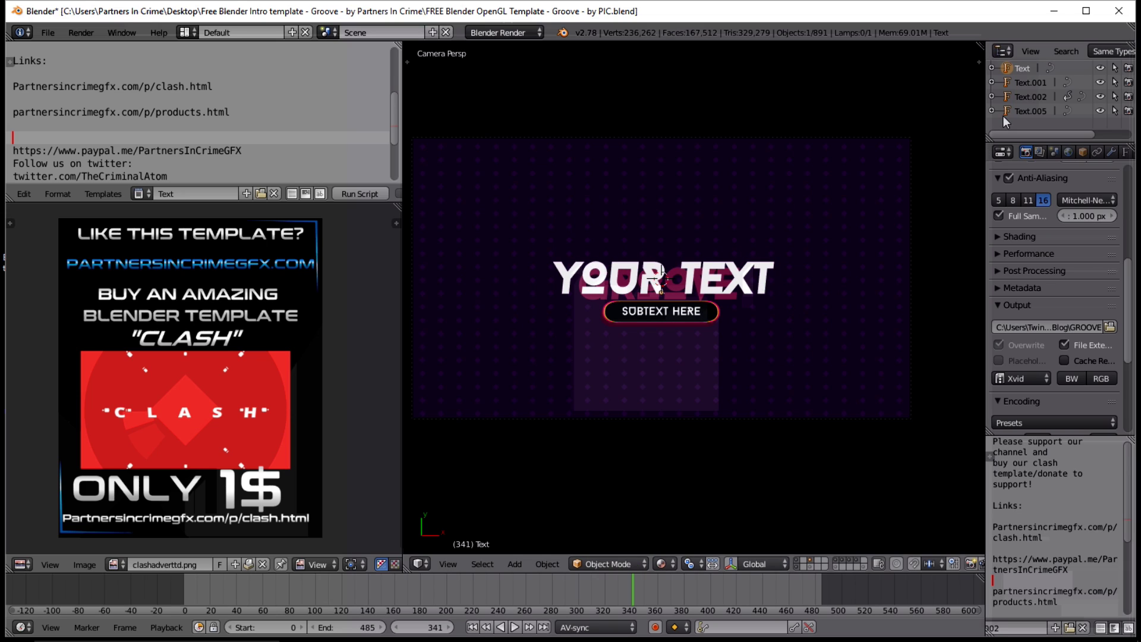
- Enter and exit Edit Mode on the Text.001 title layer
{"action": "left_click", "coordinate": [1033, 83]}
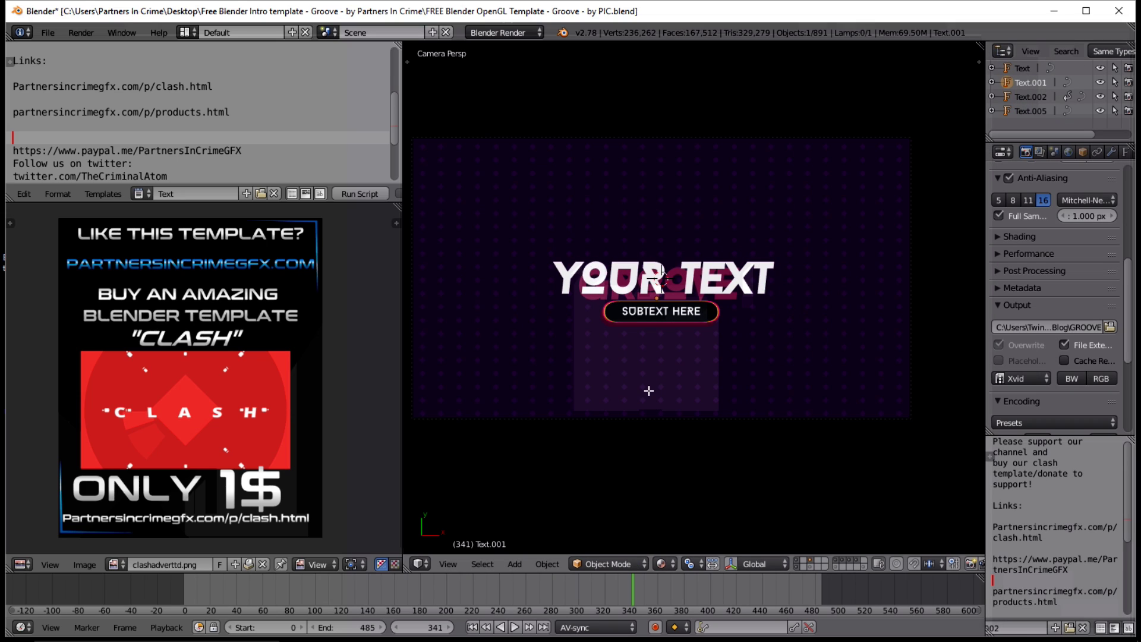
{"action": "key", "text": "Tab"}
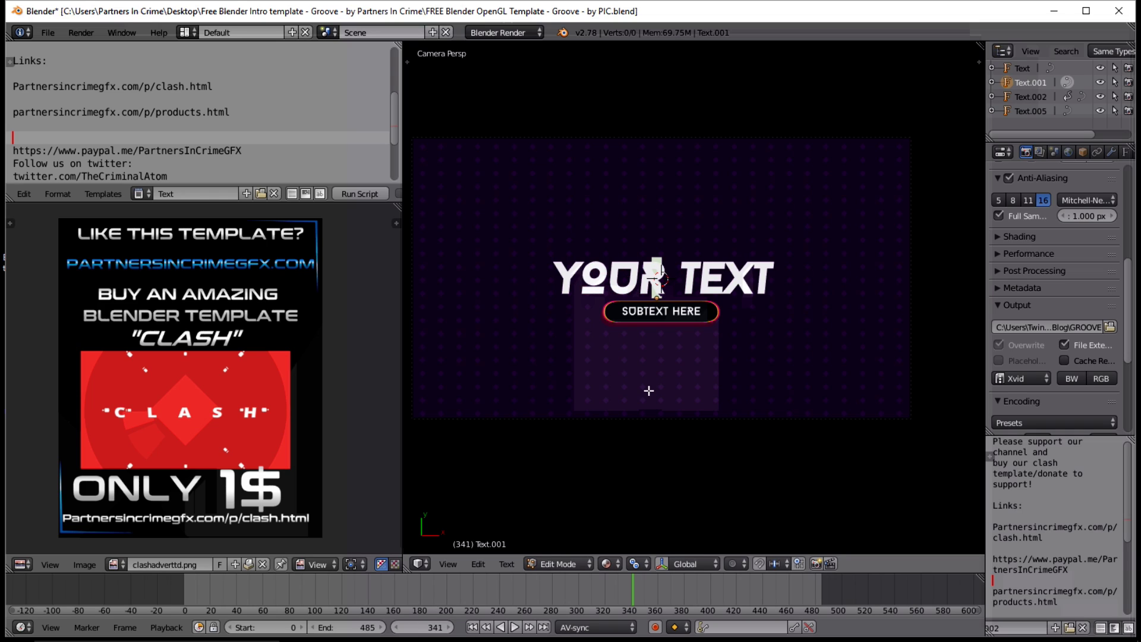
{"action": "key", "text": "Right"}
{"action": "key", "text": "Right"}
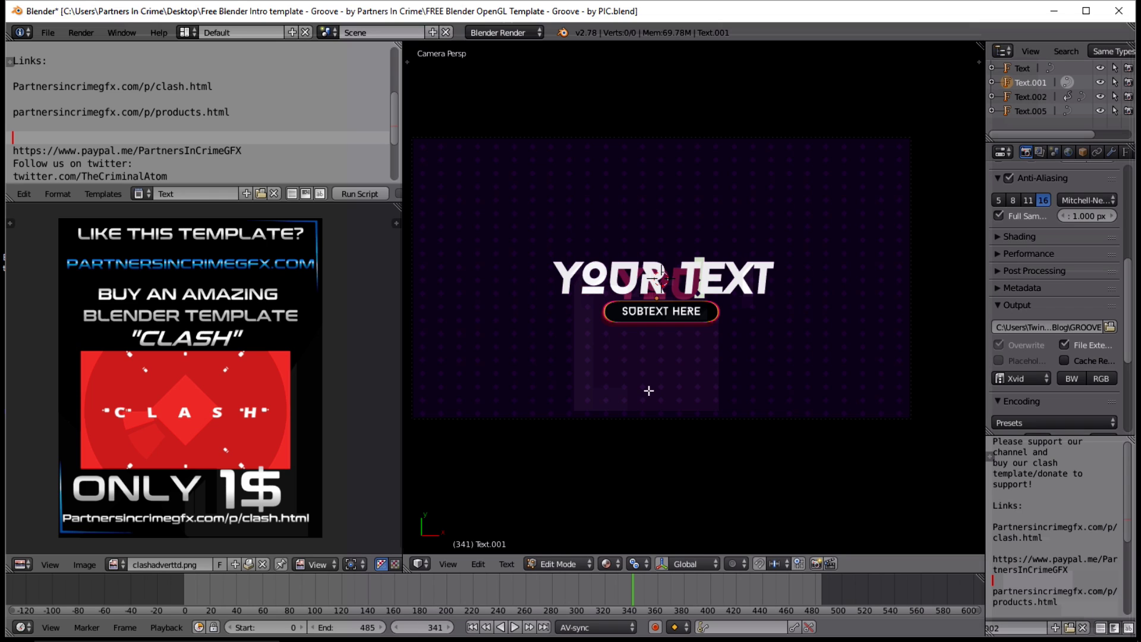
{"action": "key", "text": "Tab"}
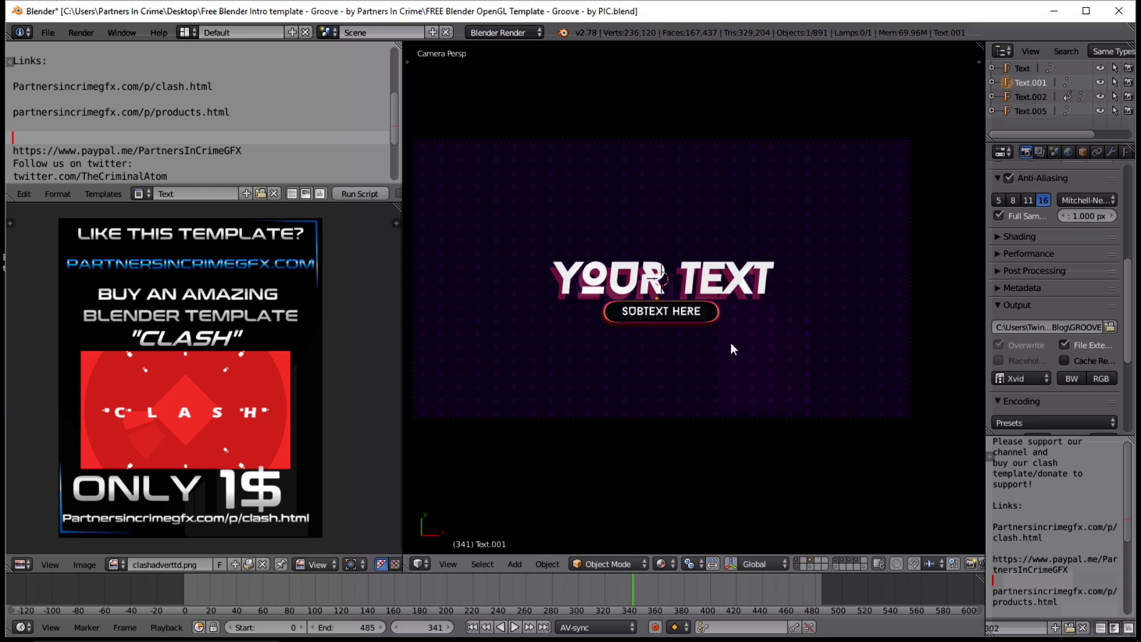
- Change the Text.002 subtitle from SUBTEXT HERE to 'YOUR SUBTEXT'
{"action": "left_click", "coordinate": [1034, 96]}
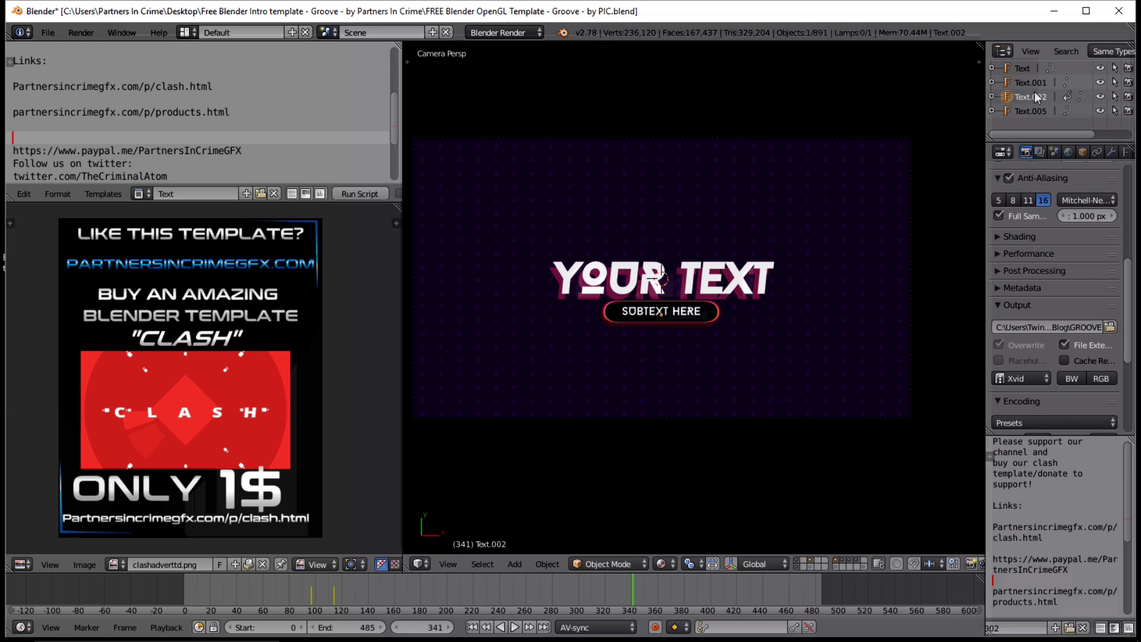
{"action": "key", "text": "Tab"}
{"action": "key", "text": "BackSpace"}
{"action": "key", "text": "BackSpace"}
{"action": "key", "text": "BackSpace"}
{"action": "key", "text": "BackSpace"}
{"action": "key", "text": "BackSpace"}
{"action": "key", "text": "BackSpace"}
{"action": "key", "text": "BackSpace"}
{"action": "key", "text": "BackSpace"}
{"action": "key", "text": "BackSpace"}
{"action": "key", "text": "BackSpace"}
{"action": "key", "text": "BackSpace"}
{"action": "key", "text": "BackSpace"}
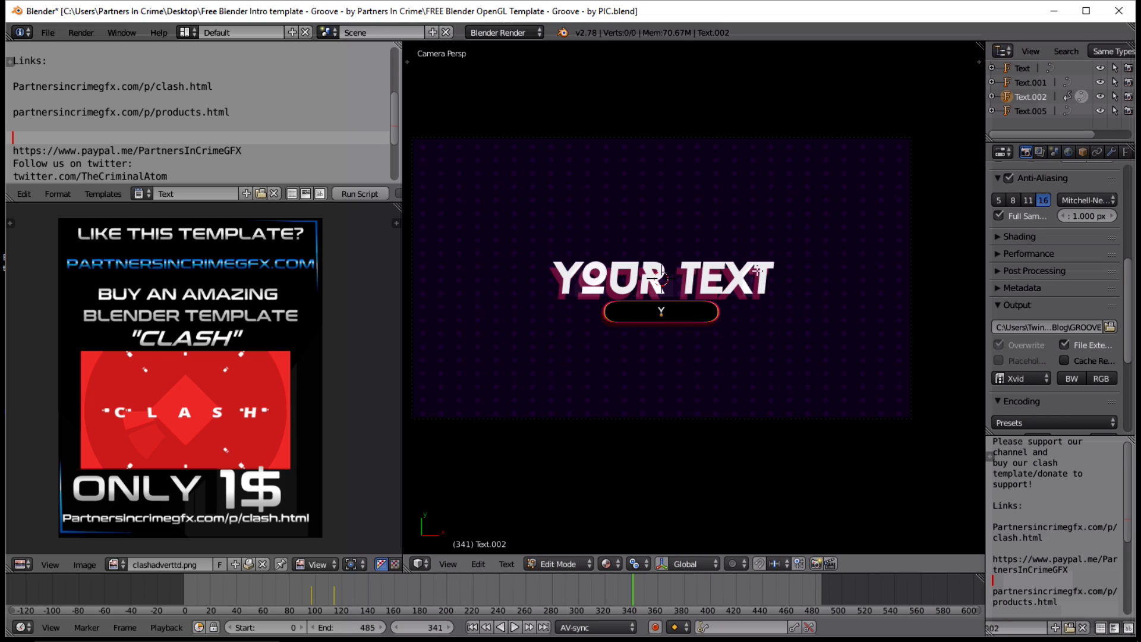
{"action": "type", "text": "YOUR SUBTEXT"}
{"action": "key", "text": "Tab"}
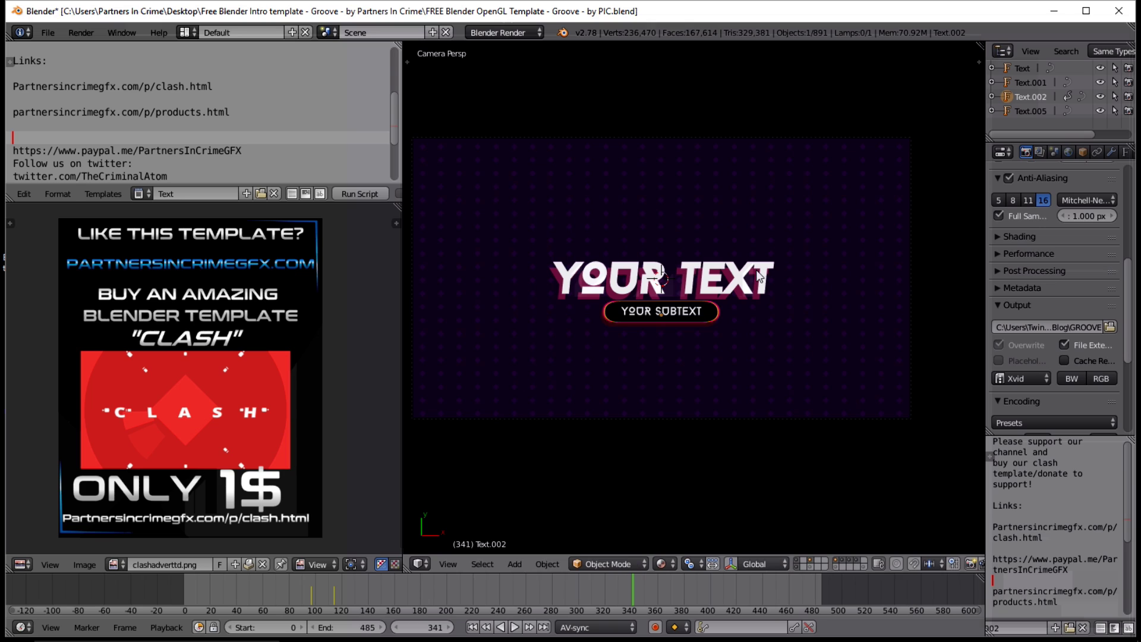
- Play back the animation preview from an earlier frame
{"action": "left_click", "coordinate": [354, 583]}
{"action": "key", "text": "alt+a"}
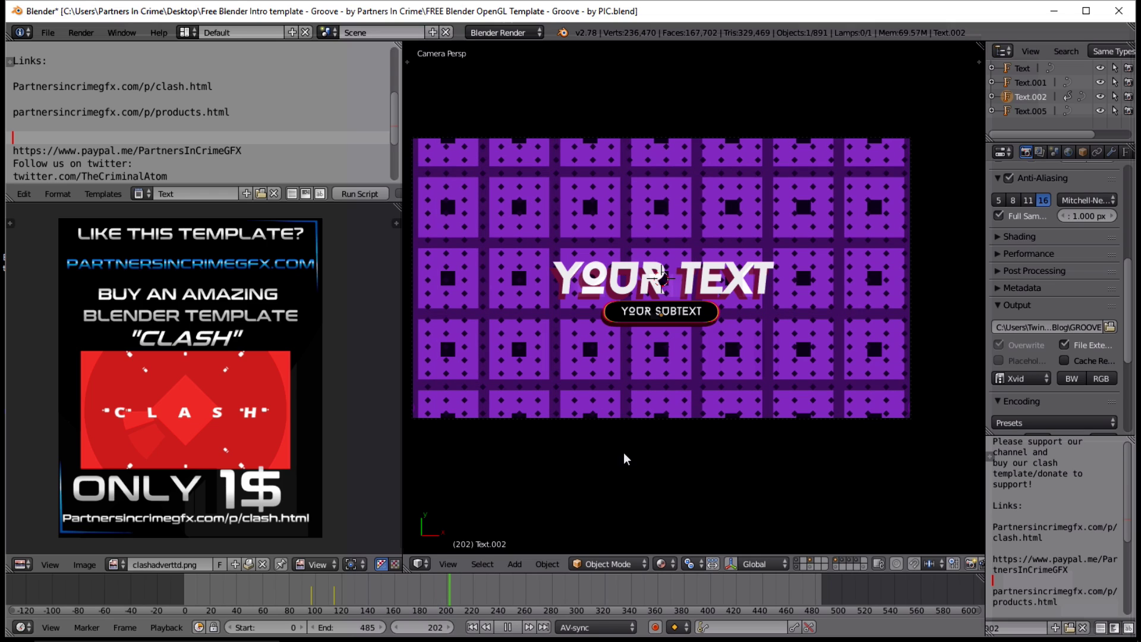
{"action": "key", "text": "alt+a"}
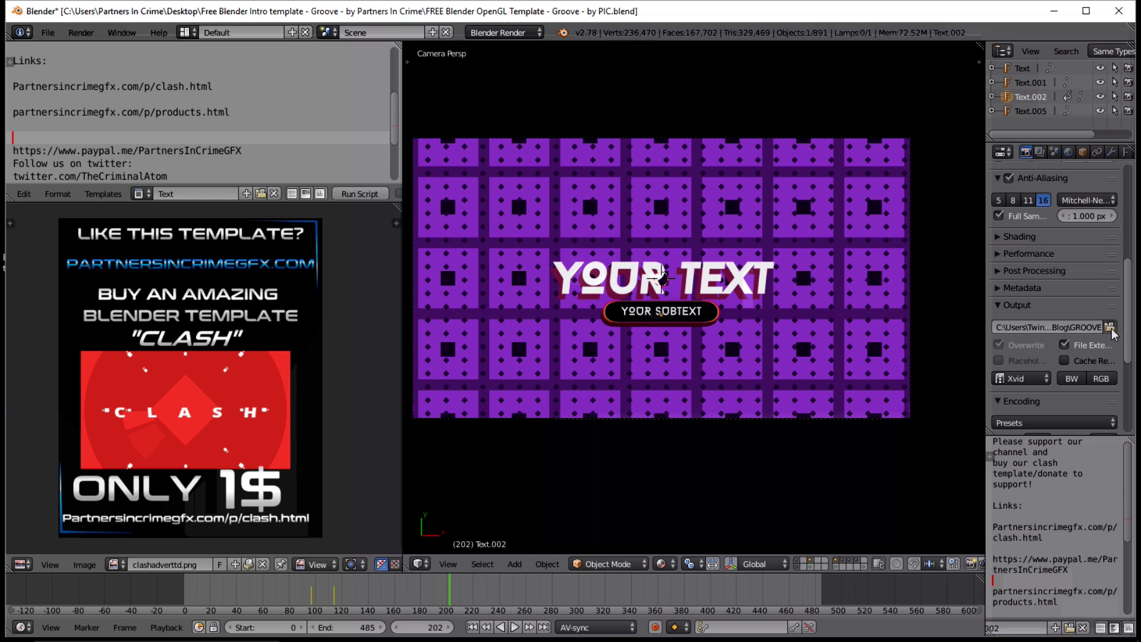
- Name the render output GROOVE INTRO TEMPLATE and target the Desktop folder
{"action": "left_click", "coordinate": [1109, 328]}
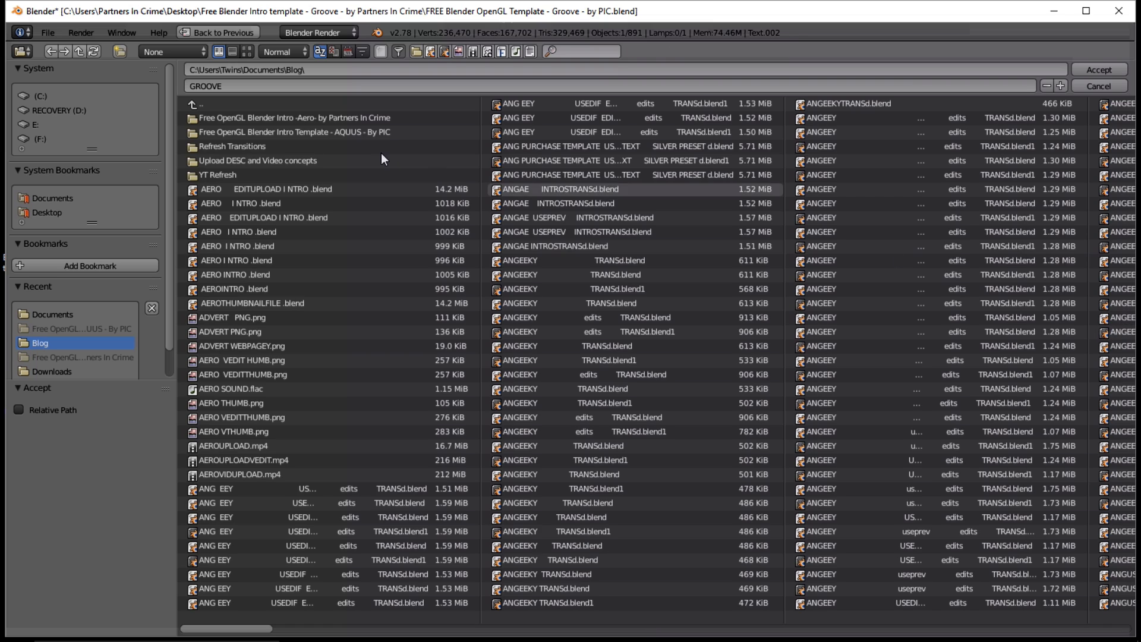
{"action": "left_click", "coordinate": [233, 84]}
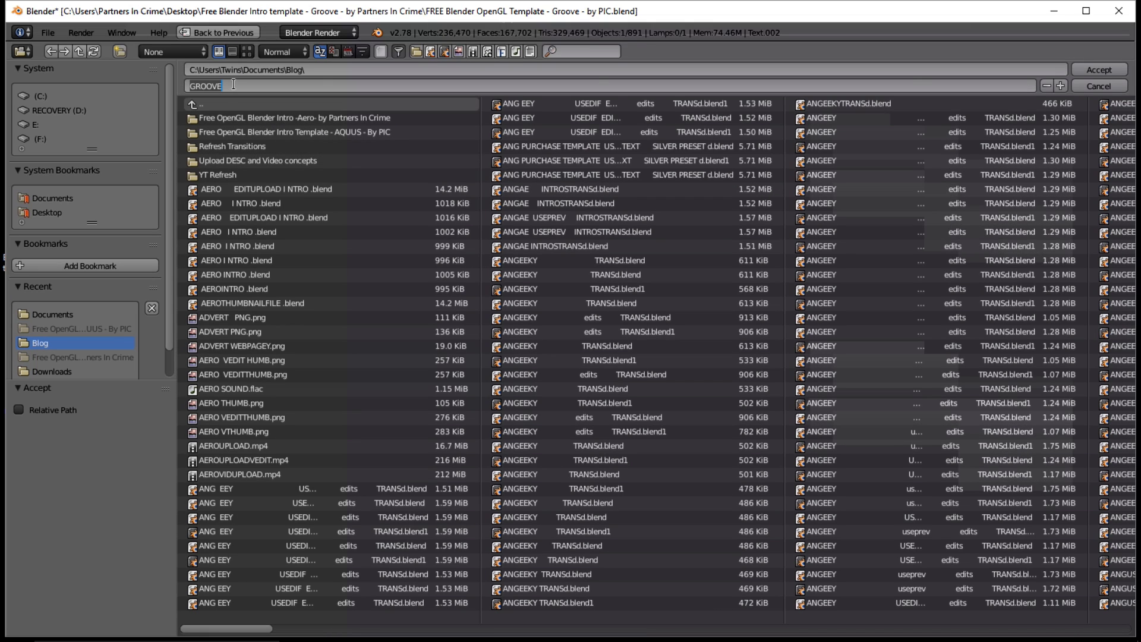
{"action": "type", "text": "GROO"}
{"action": "key", "text": "Return"}
{"action": "scroll", "coordinate": [71, 338], "scroll_direction": "down", "scroll_amount": 2}
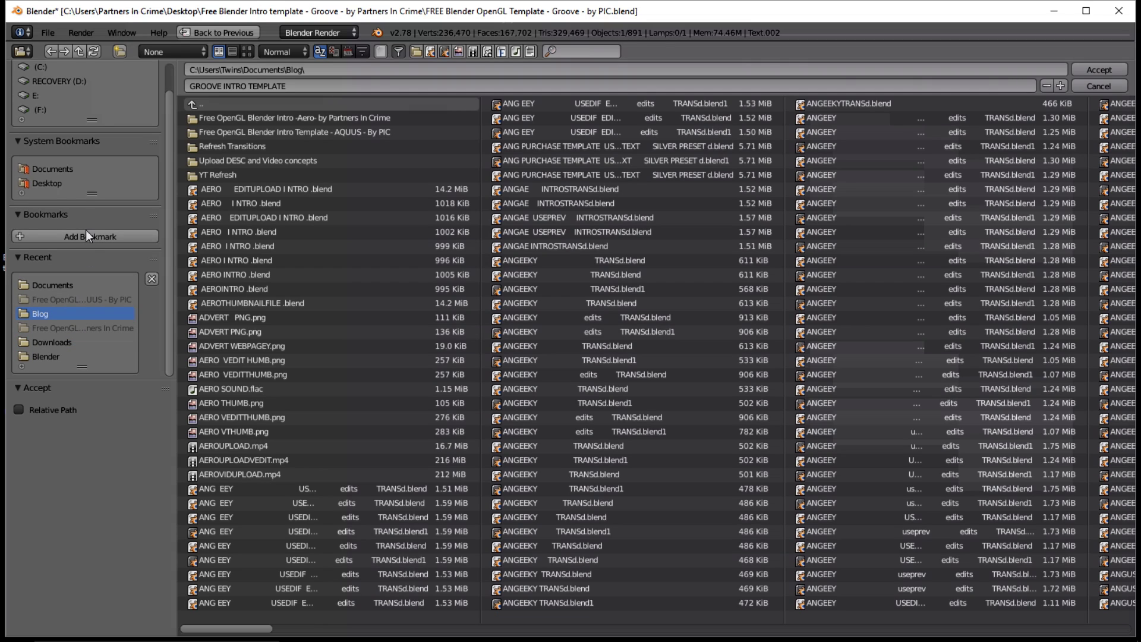
{"action": "scroll", "coordinate": [87, 181], "scroll_direction": "up", "scroll_amount": 2}
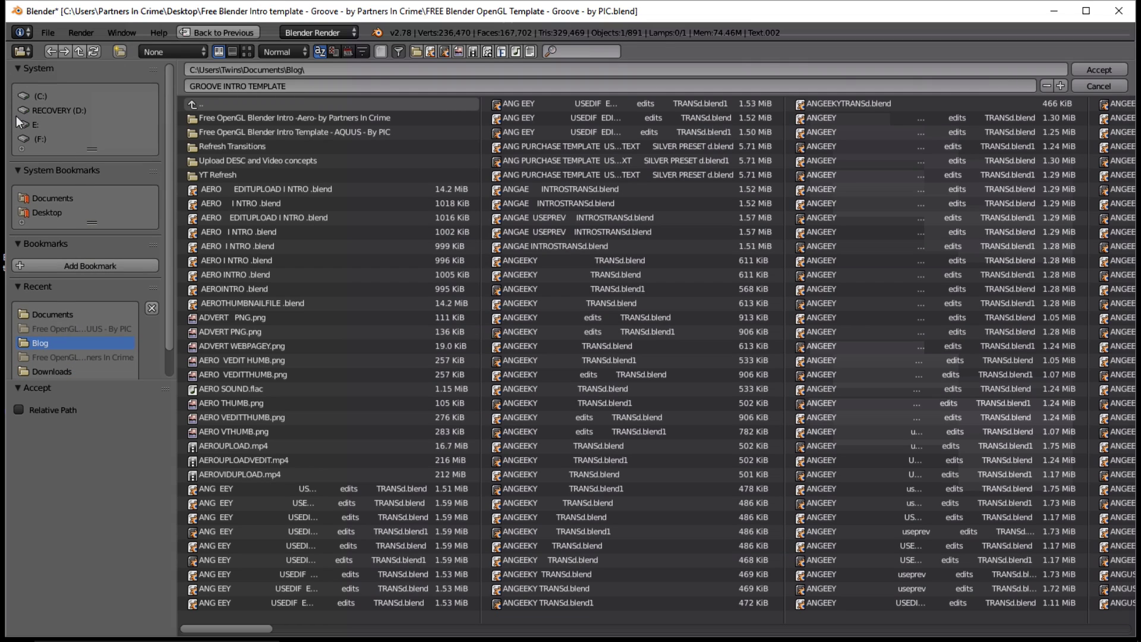
{"action": "left_click", "coordinate": [47, 213]}
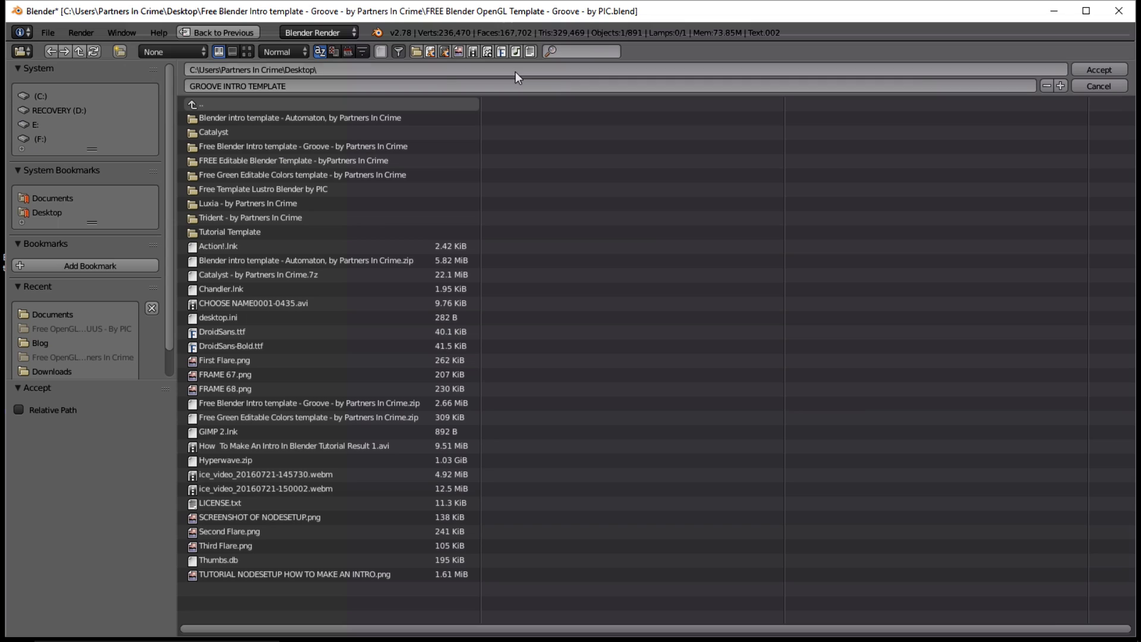
- Accept the new output path and preview the animation from the start
{"action": "left_click", "coordinate": [1103, 70]}
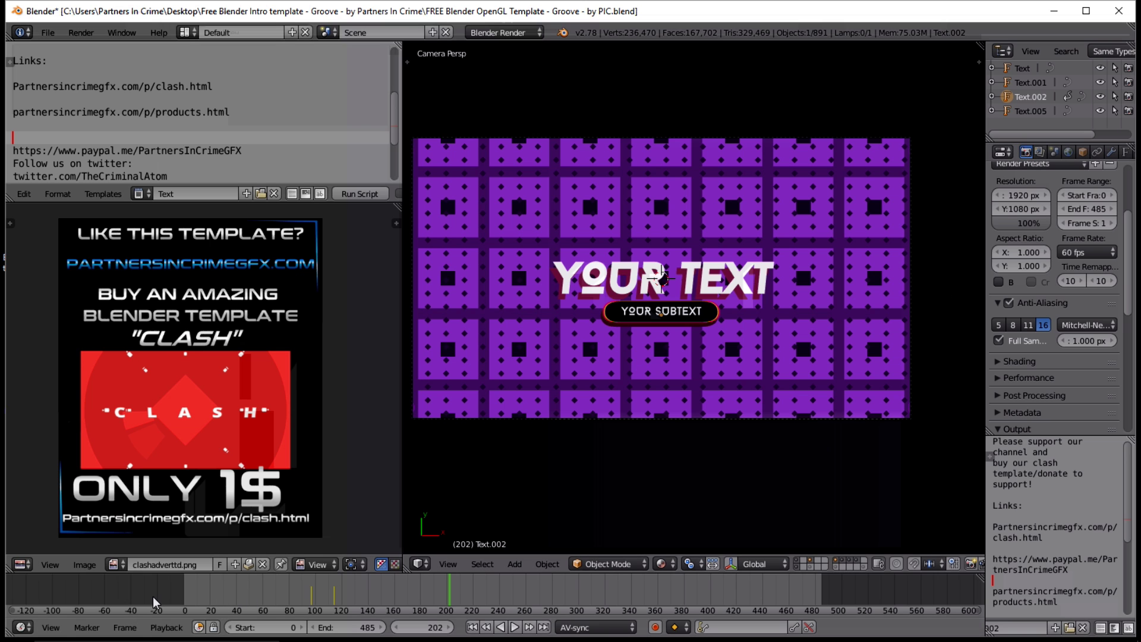
{"action": "left_click", "coordinate": [190, 591]}
{"action": "key", "text": "alt+a"}
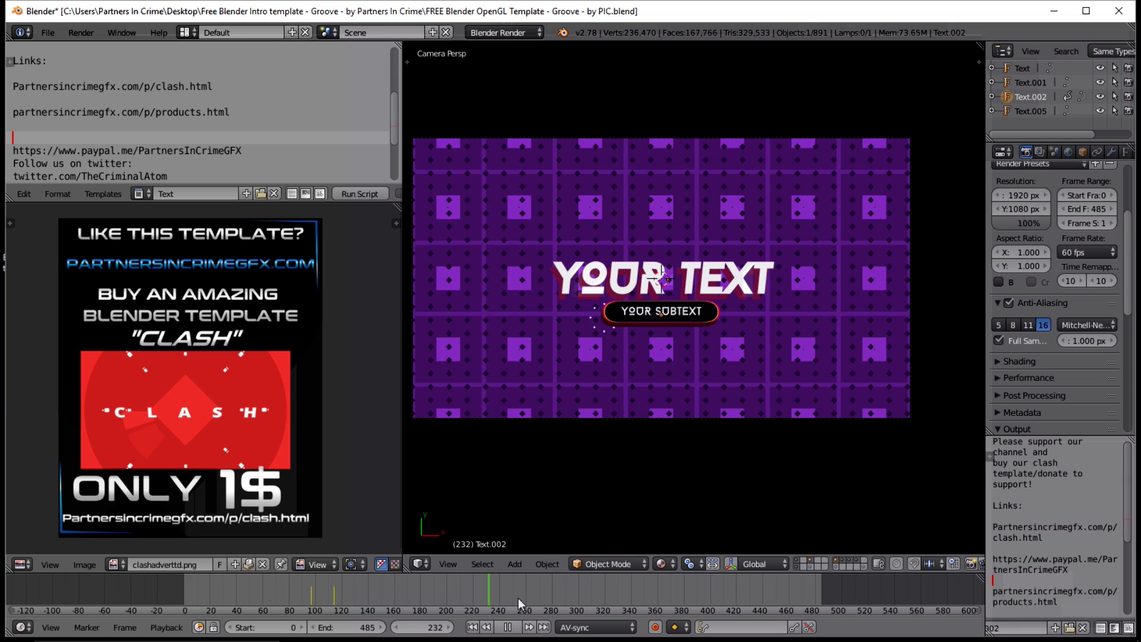
{"action": "key", "text": "alt+a"}
{"action": "scroll", "coordinate": [1055, 297], "scroll_direction": "down", "scroll_amount": 10}
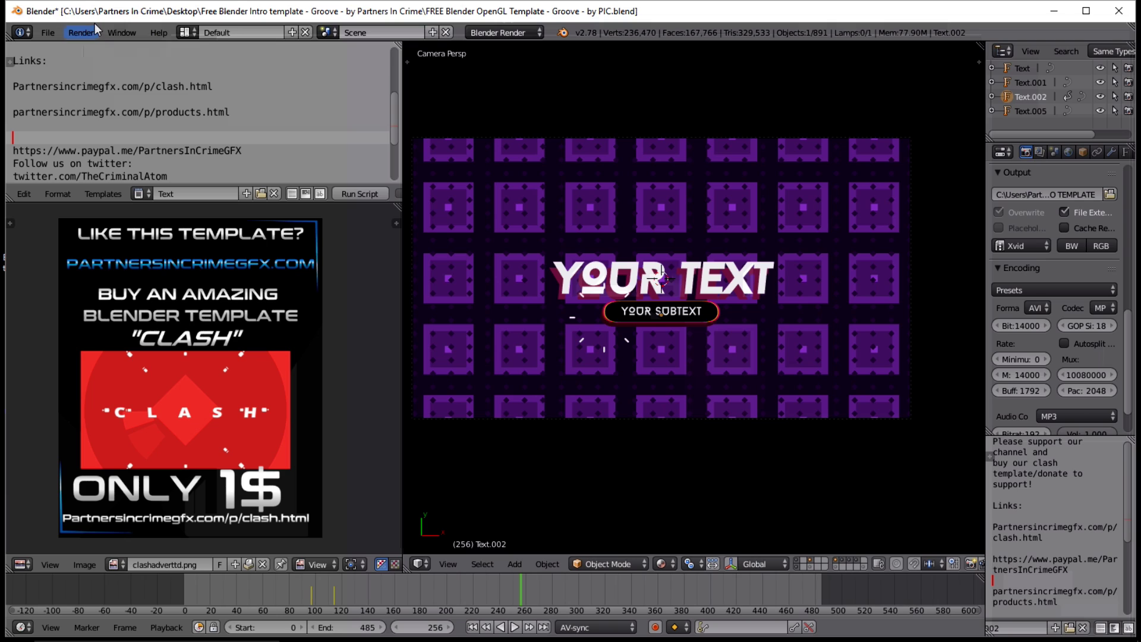
- Set the OpenGL render anti-aliasing samples to 16
{"action": "left_click", "coordinate": [81, 32]}
{"action": "mouse_move", "coordinate": [169, 107]}
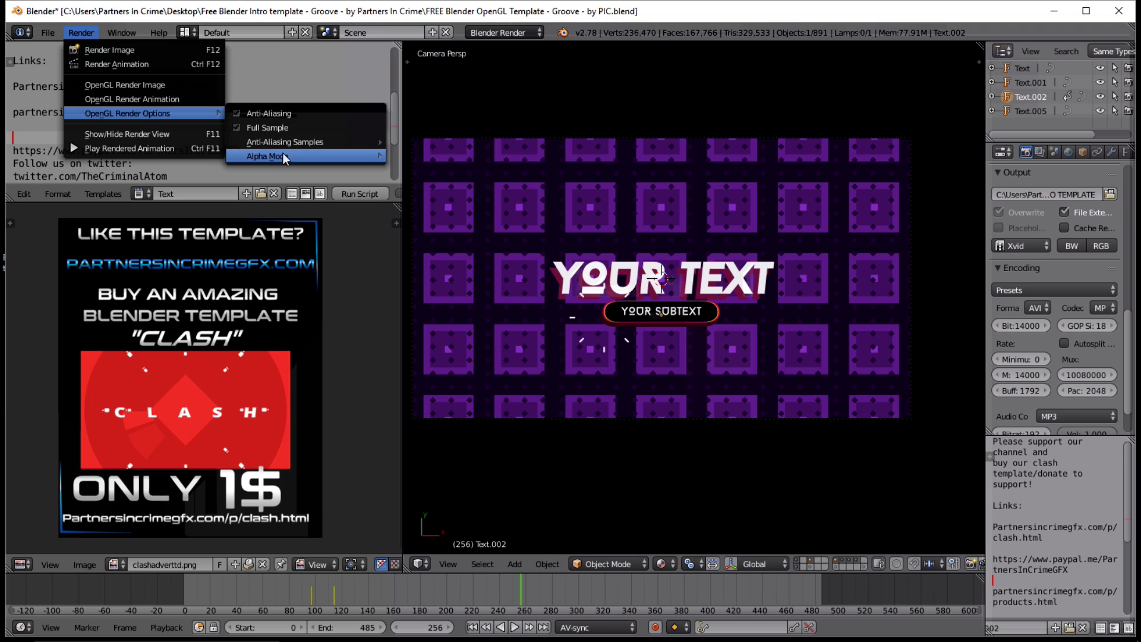
{"action": "mouse_move", "coordinate": [356, 143]}
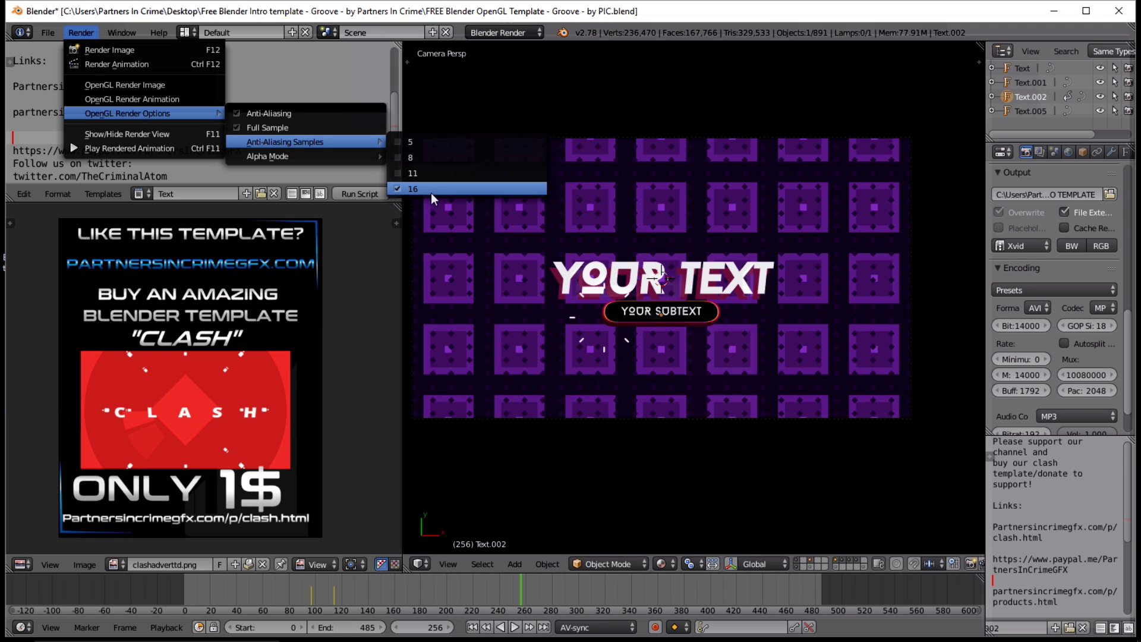
{"action": "left_click", "coordinate": [389, 191]}
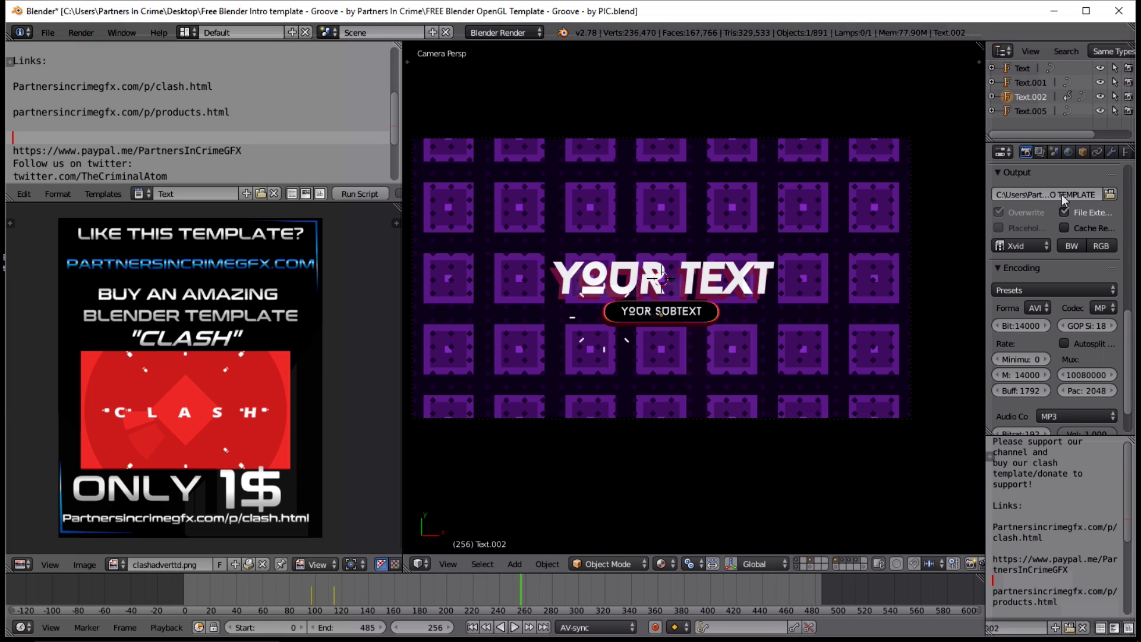
{"action": "left_click", "coordinate": [73, 33]}
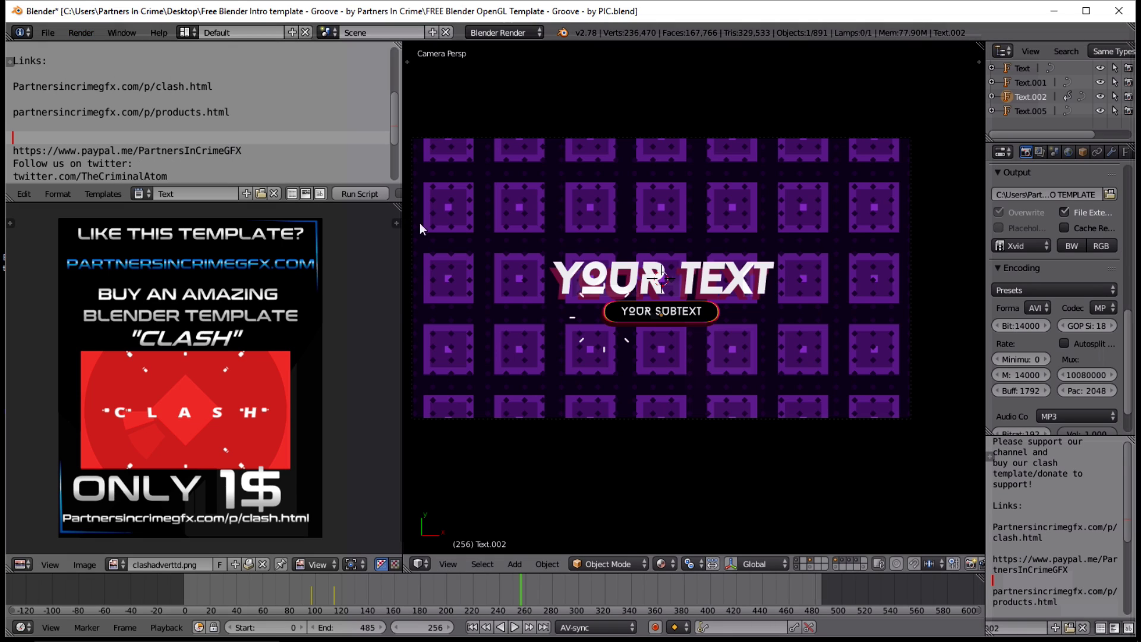
- In Chrome, view the Clash template and PayPal.Me tabs, then return to the Partnersincrimegfx home page
{"action": "mouse_move", "coordinate": [618, 639]}
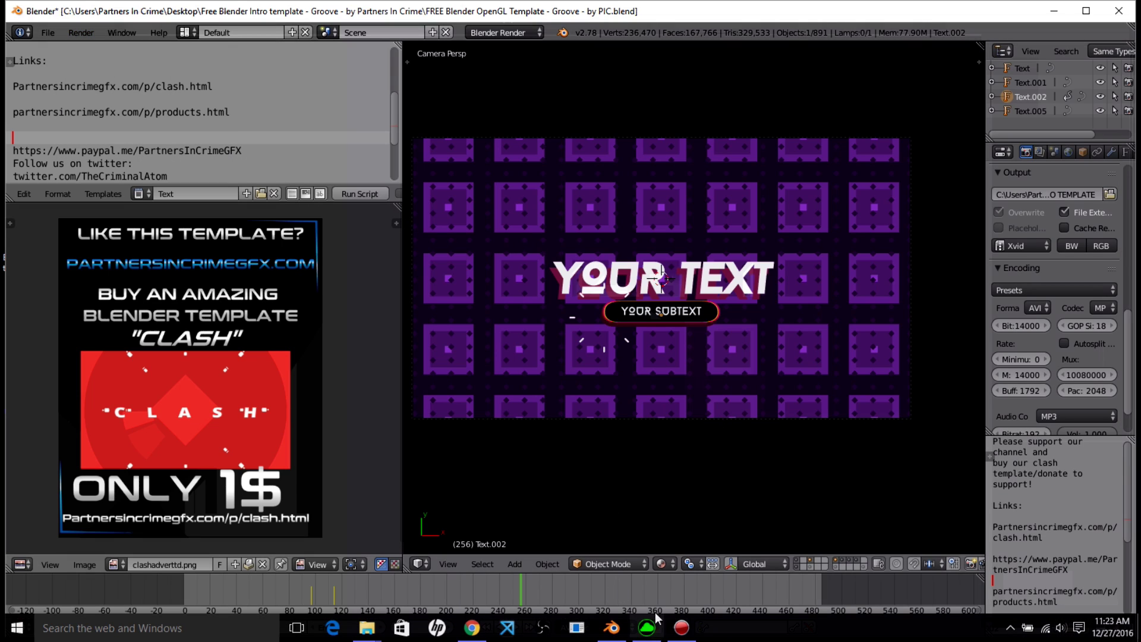
{"action": "left_click", "coordinate": [486, 631]}
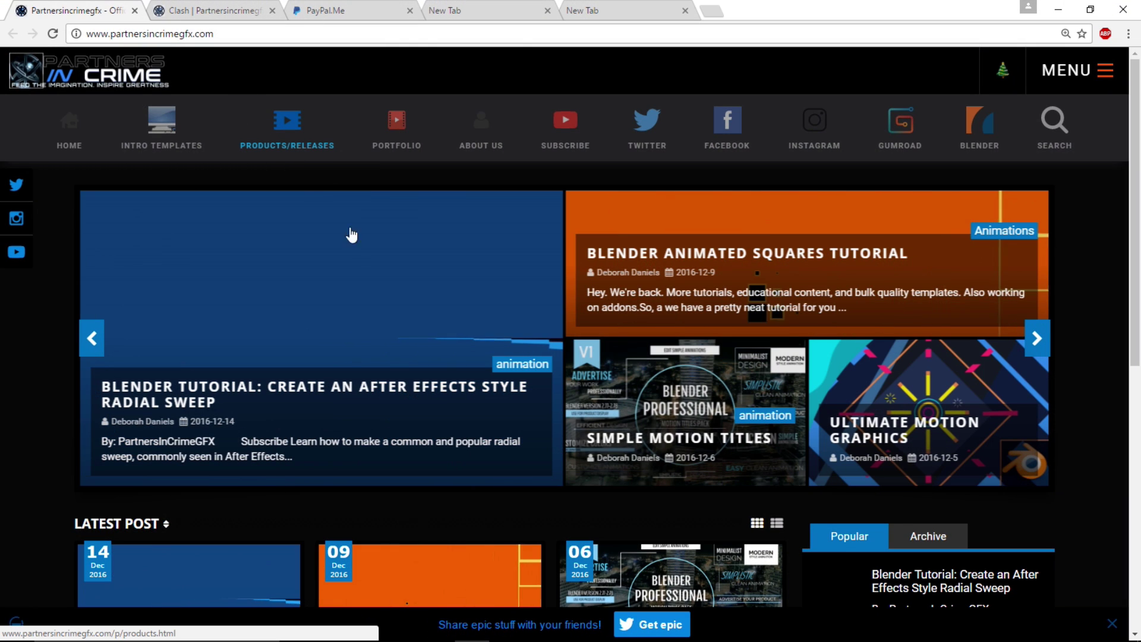
{"action": "left_click", "coordinate": [198, 13]}
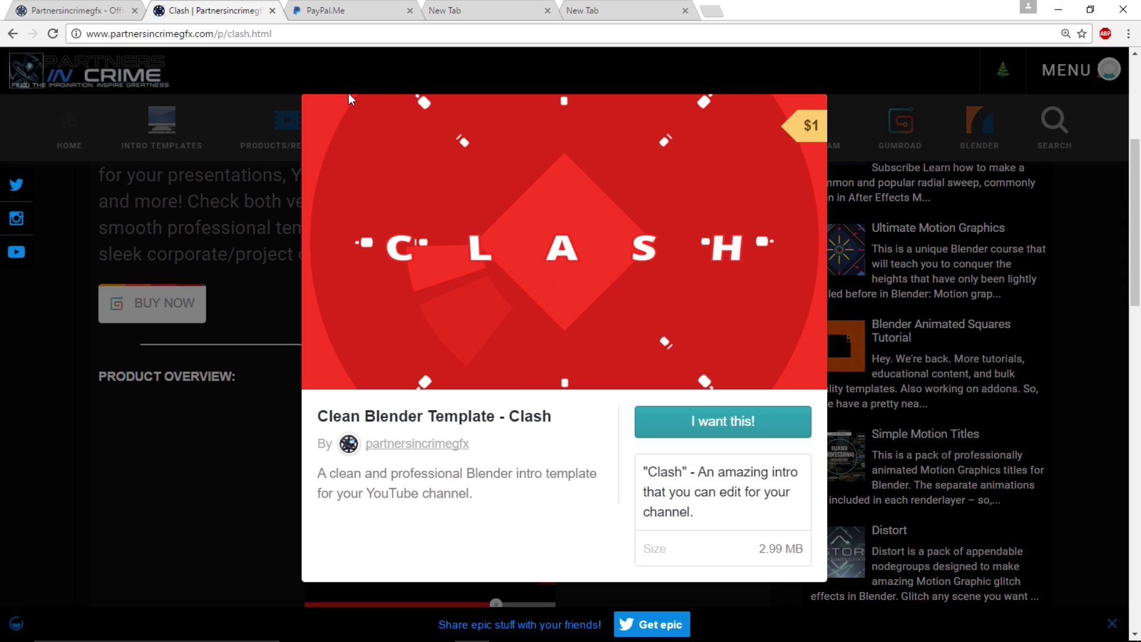
{"action": "left_click", "coordinate": [336, 10]}
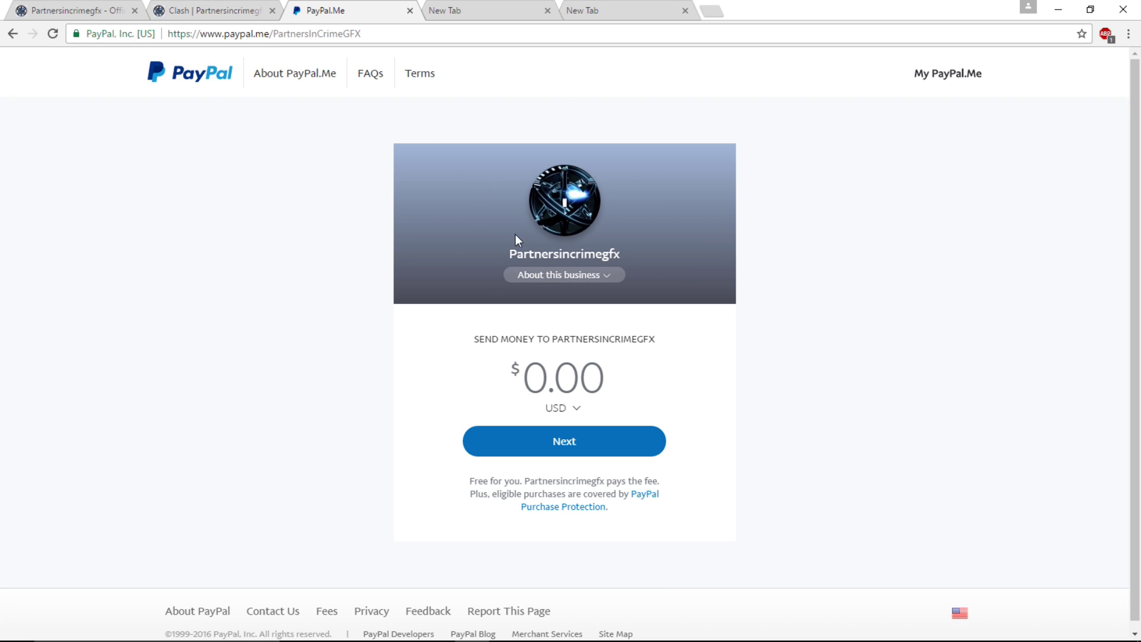
{"action": "left_click", "coordinate": [121, 12]}
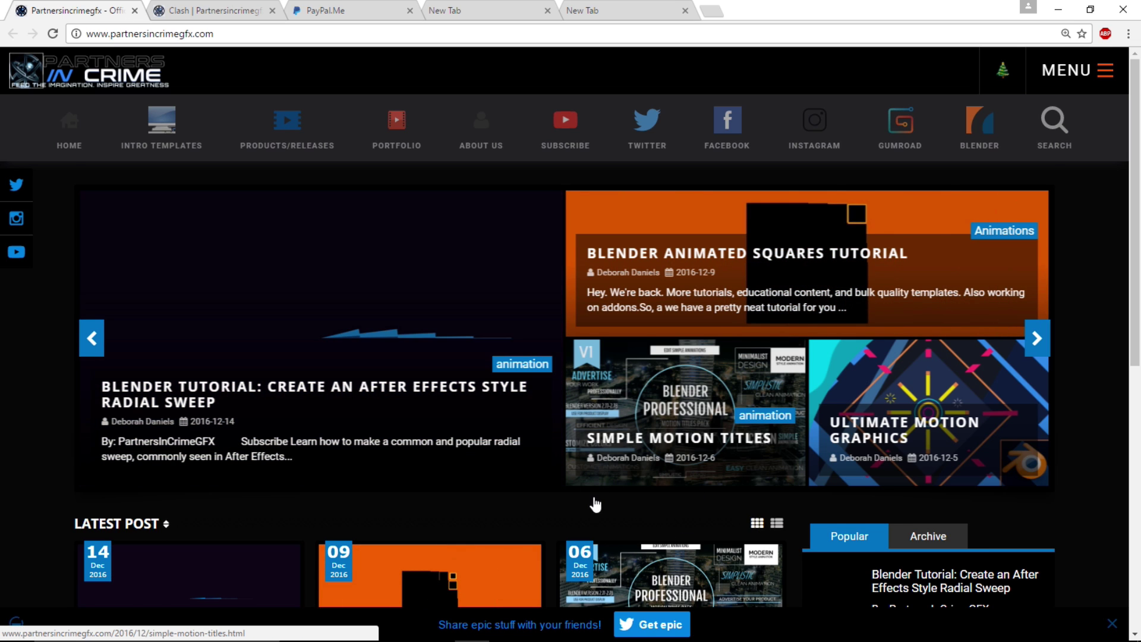
- Open one of the site's blog posts from the home page
{"action": "scroll", "coordinate": [556, 508], "scroll_direction": "down", "scroll_amount": 2}
{"action": "scroll", "coordinate": [555, 508], "scroll_direction": "up", "scroll_amount": 2}
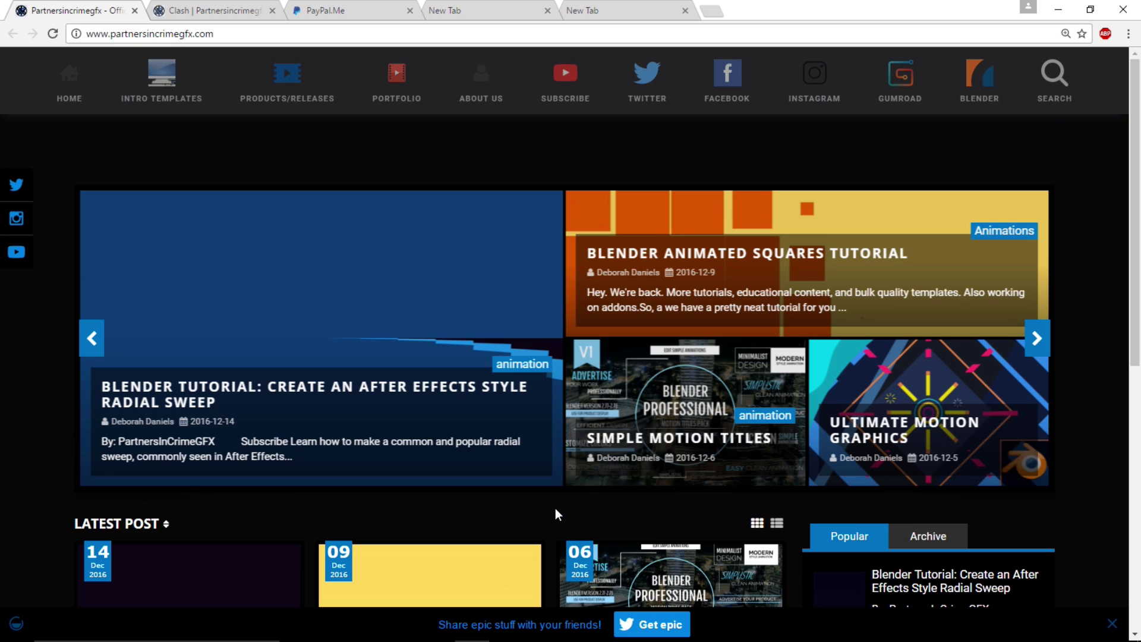
{"action": "left_click", "coordinate": [564, 496]}
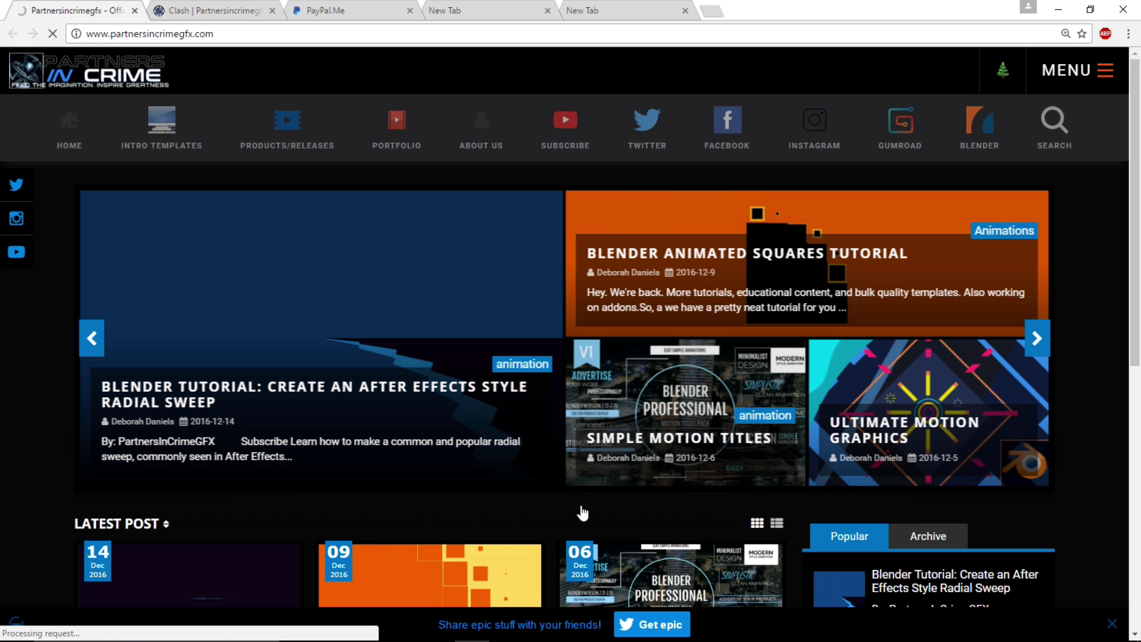